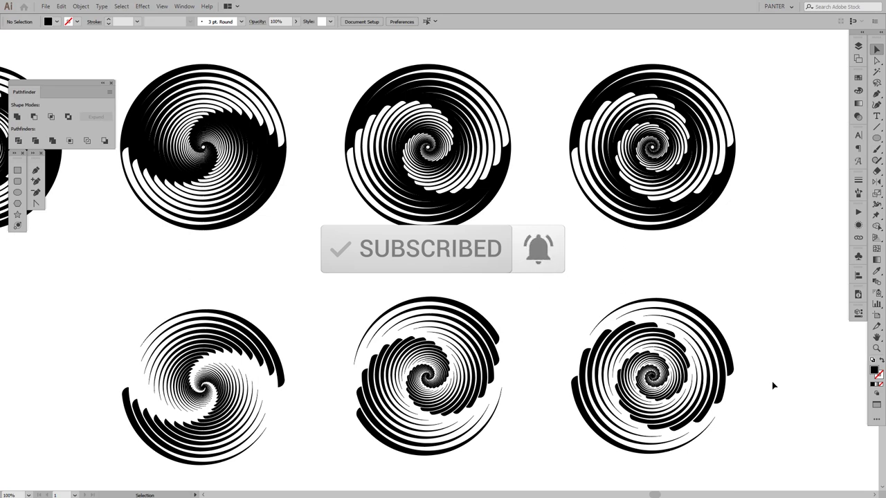
# Step: Zoom out to view the finished spiral examples, then zoom in on blank canvas
pyautogui.hotkey('ctrl', '-')
pyautogui.hotkey('ctrl', '-')
pyautogui.hotkey('ctrl', '-')
pyautogui.hotkey('ctrl', '-')
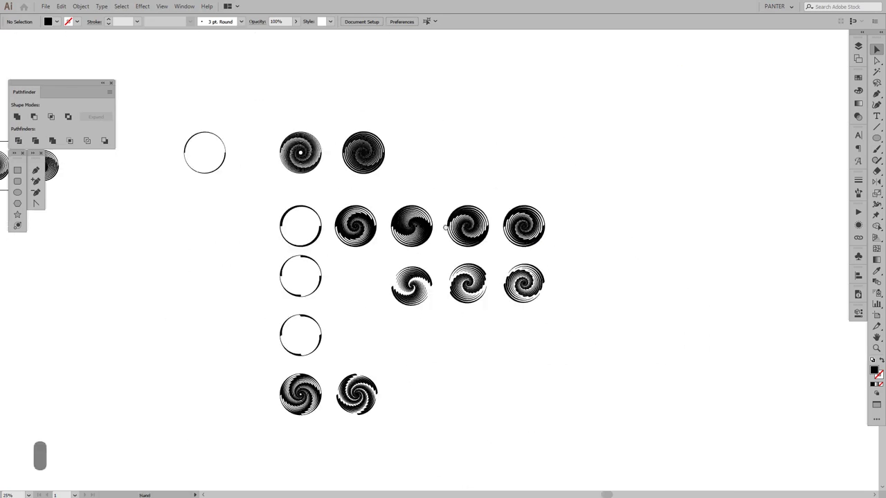
pyautogui.hotkey('ctrl', '+')
pyautogui.hotkey('ctrl', '+')
pyautogui.hotkey('ctrl', '+')
pyautogui.hotkey('ctrl', '+')
pyautogui.hotkey('ctrl', '+')
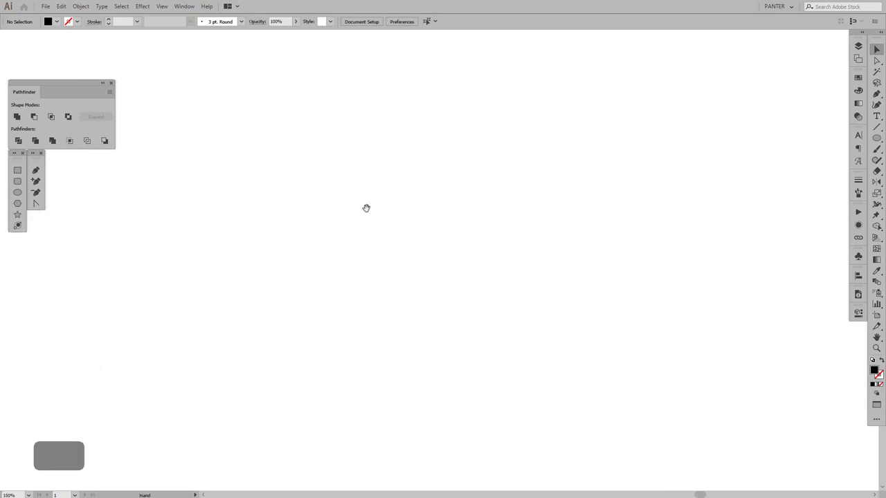
# Step: Draw a solid black circle about 233 px across with the Ellipse Tool
pyautogui.click(880, 139)
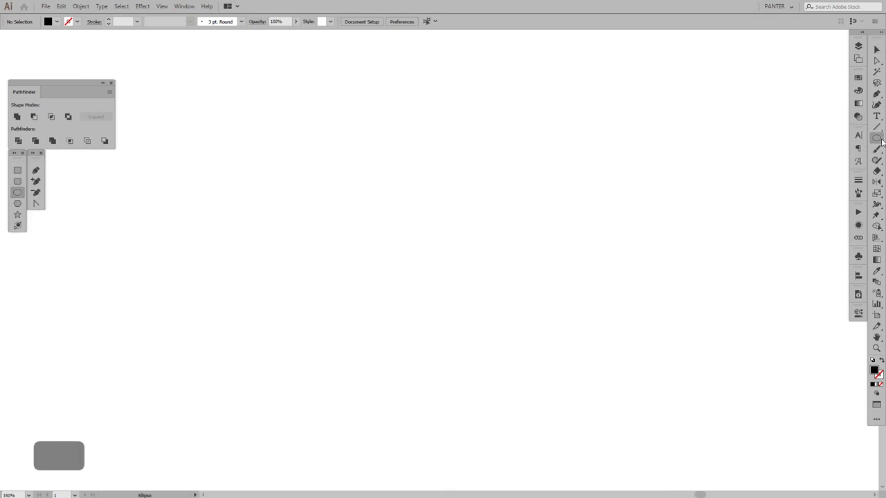
pyautogui.click(879, 139)
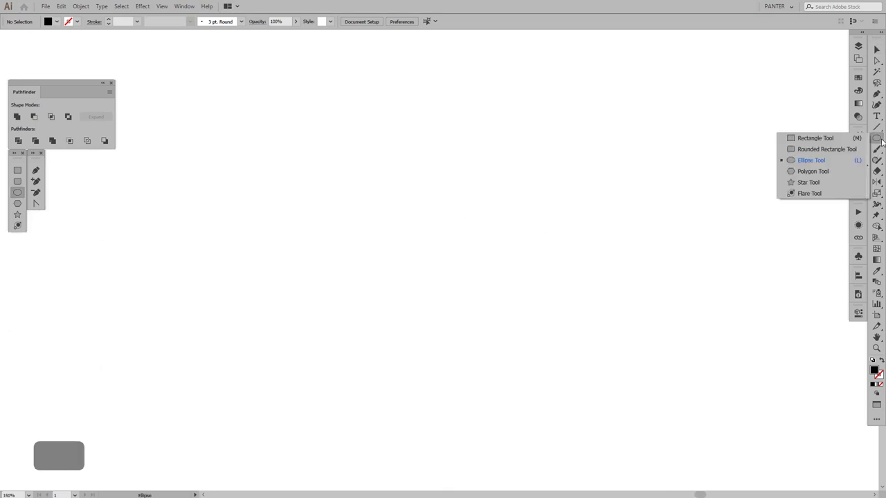
pyautogui.click(822, 160)
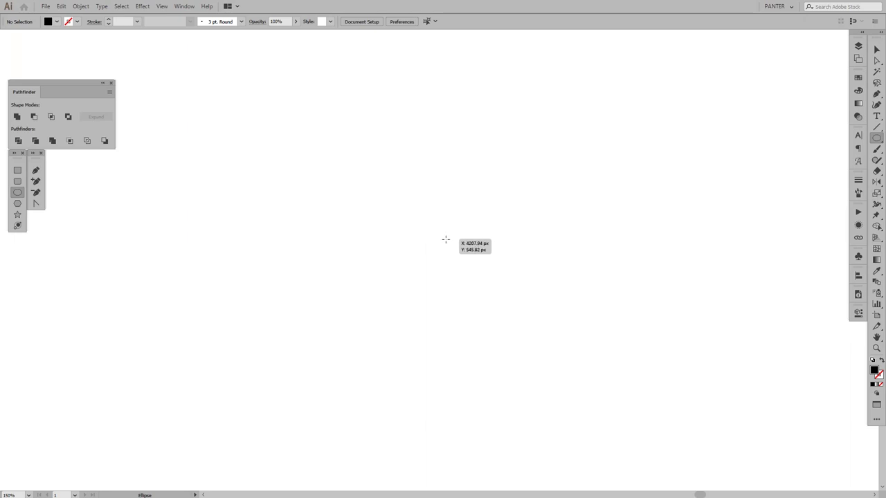
pyautogui.moveTo(447, 240); pyautogui.dragTo(561, 293)
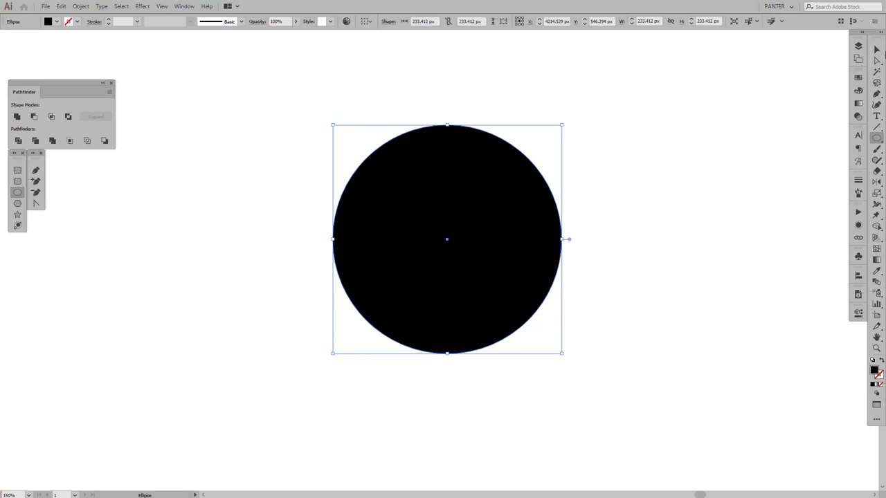
# Step: Copy the circle and paste a duplicate directly in front of it
pyautogui.click(876, 50)
pyautogui.scroll(1, 657, 164)
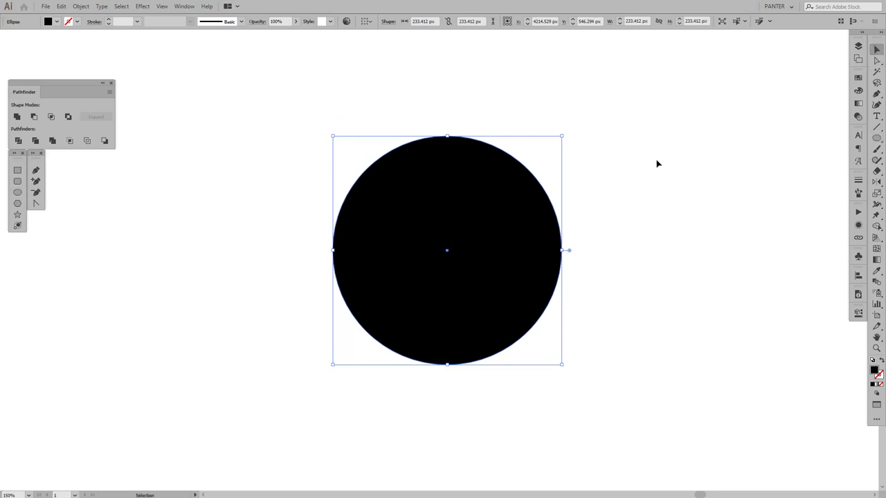
pyautogui.press('a')
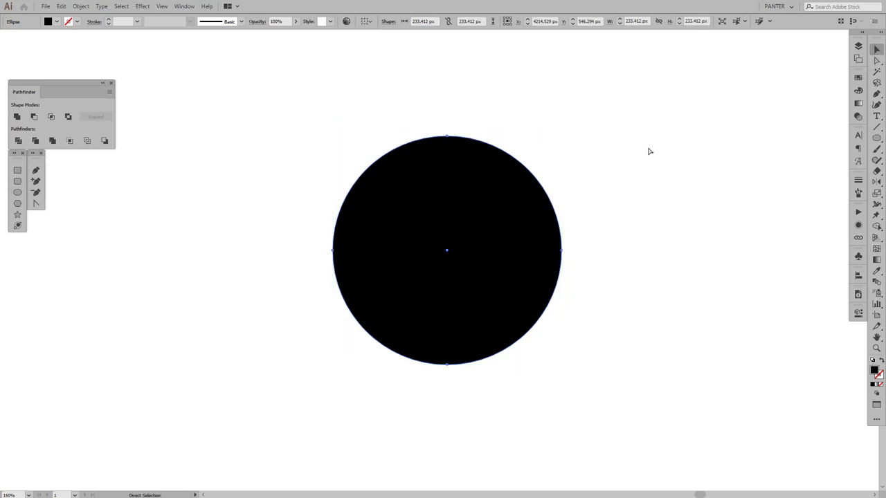
pyautogui.hotkey('ctrl', 'c')
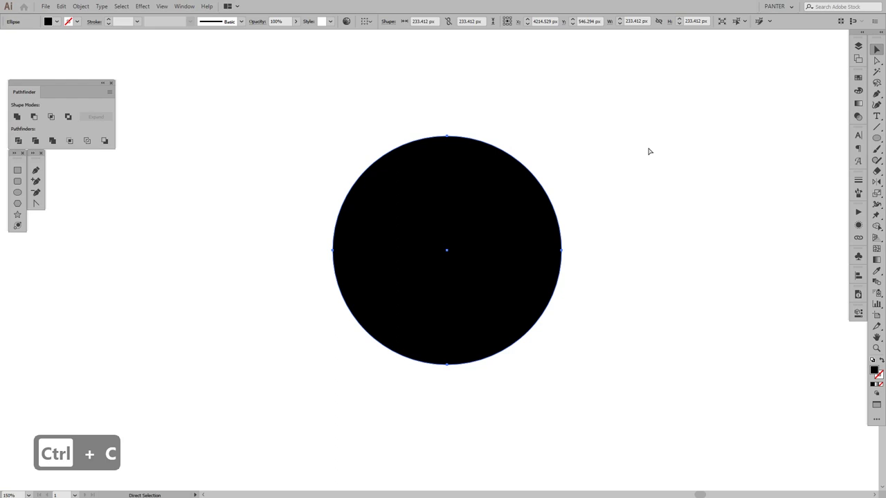
pyautogui.hotkey('ctrl', 'f')
pyautogui.press('v')
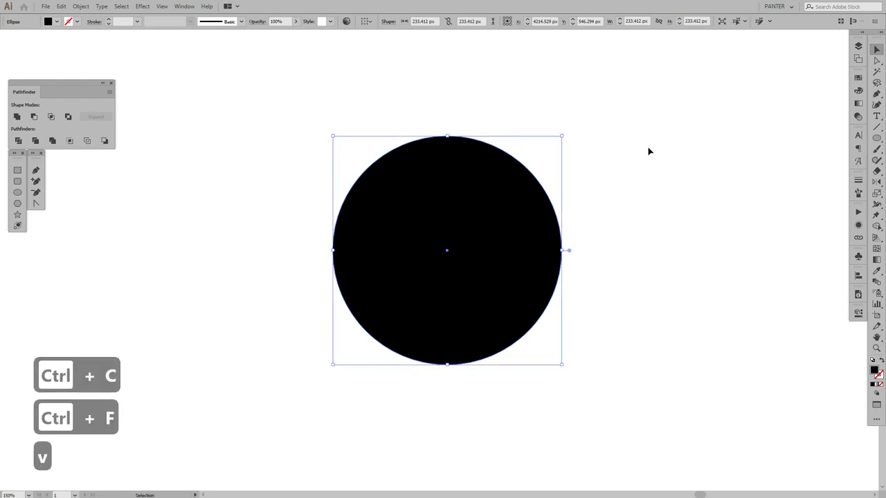
pyautogui.click(609, 201)
# Step: Shrink the front copy to about 223 px from its left edge, keeping right edges aligned
pyautogui.scroll(1, 498, 221)
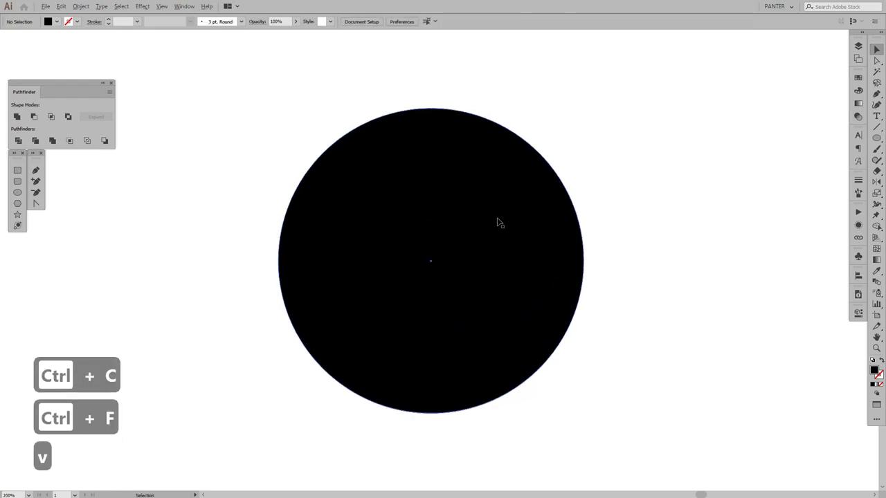
pyautogui.press('space')
pyautogui.moveTo(516, 231); pyautogui.dragTo(546, 231)
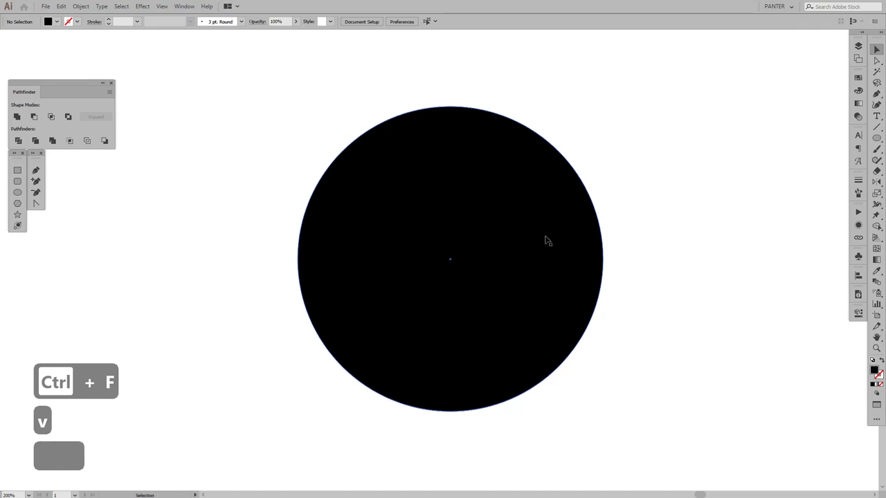
pyautogui.click(545, 239)
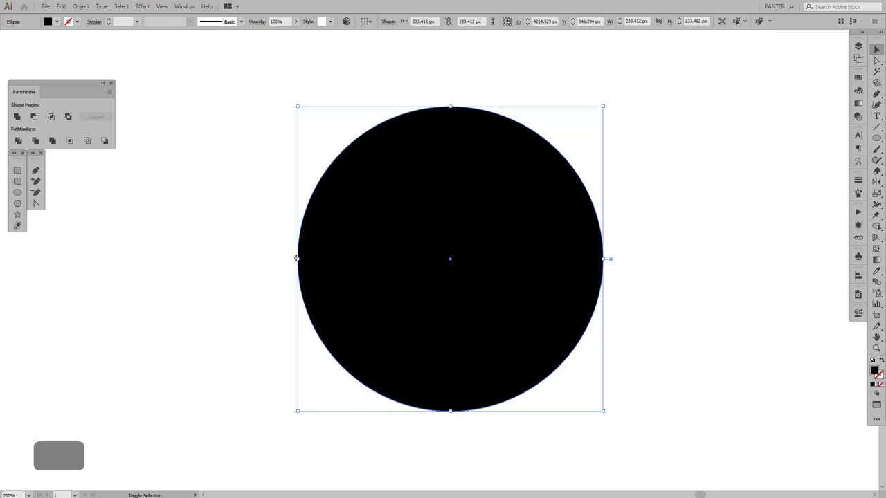
pyautogui.moveTo(298, 259); pyautogui.dragTo(312, 259)
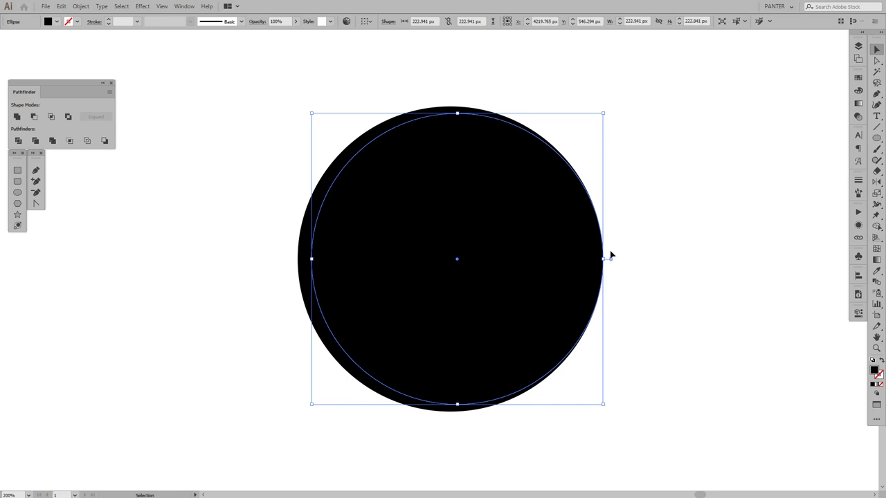
pyautogui.scroll(1, 611, 253)
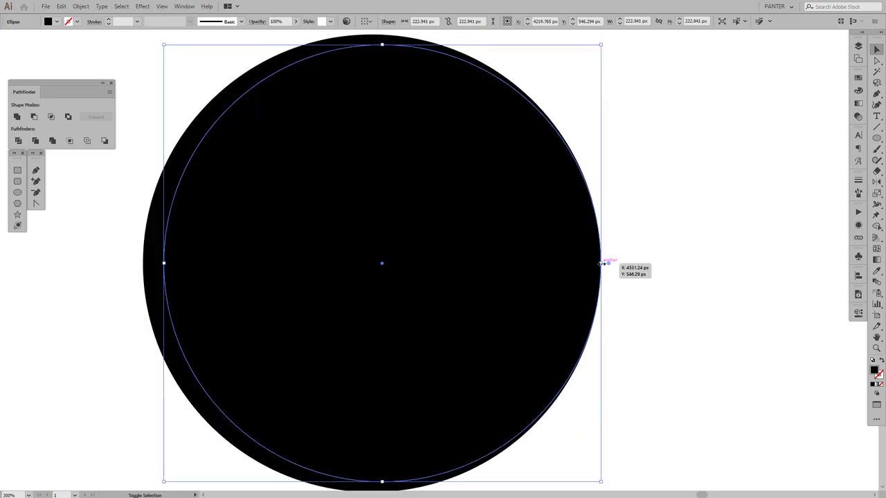
pyautogui.moveTo(602, 263); pyautogui.dragTo(599, 263)
# Step: Select both circles and apply Pathfinder Minus Front, leaving a 233 px crescent ring
pyautogui.click(626, 257)
pyautogui.scroll(-2, 626, 257)
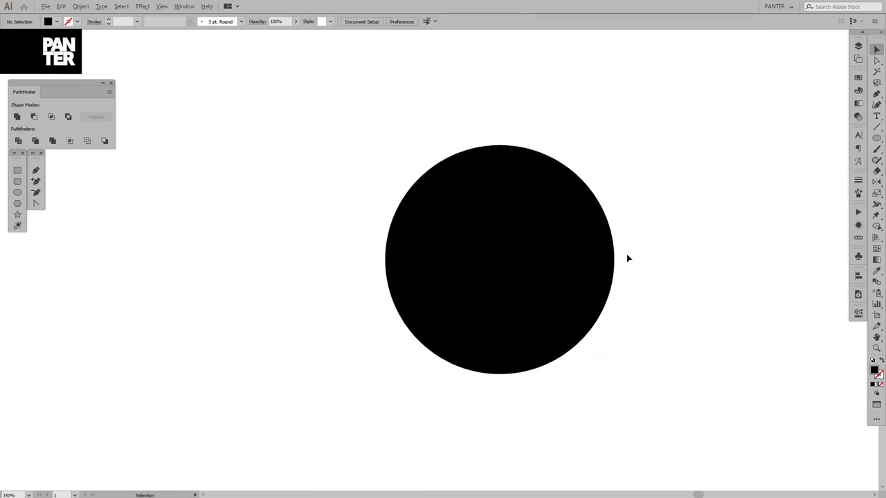
pyautogui.scroll(1, 625, 257)
pyautogui.moveTo(666, 223); pyautogui.dragTo(437, 273)
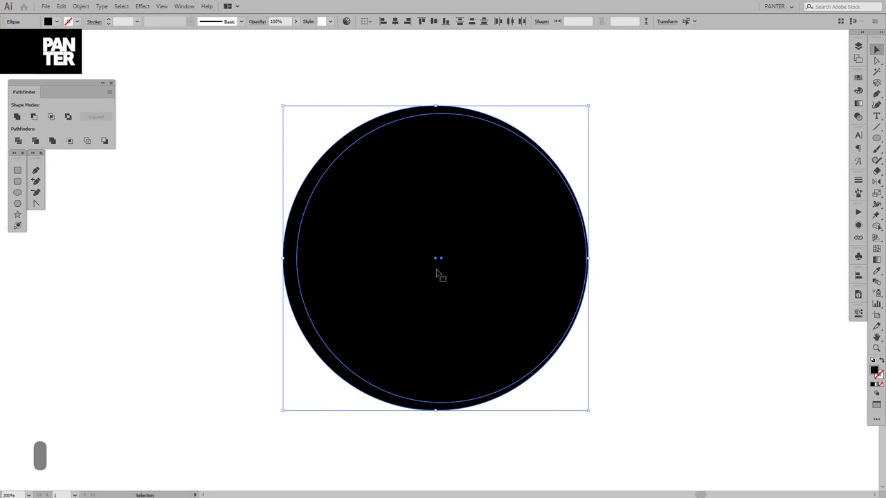
pyautogui.click(723, 274)
pyautogui.moveTo(679, 252); pyautogui.dragTo(395, 298)
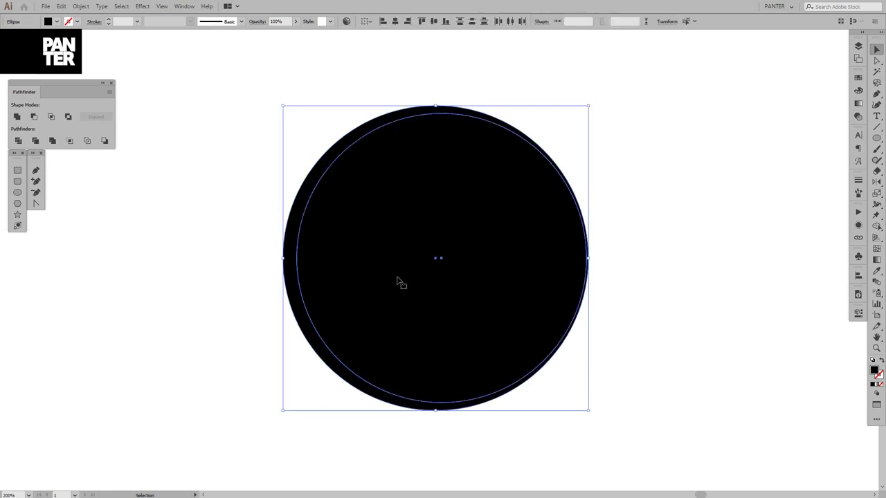
pyautogui.scroll(1, 398, 280)
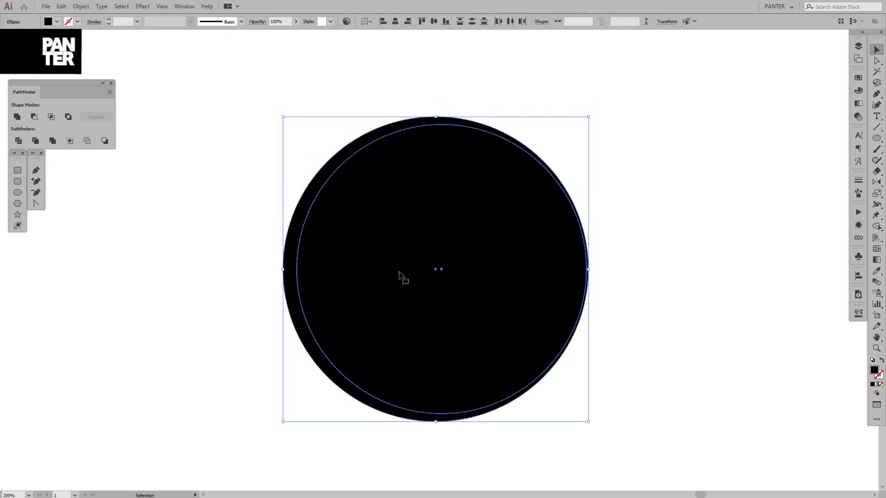
pyautogui.click(35, 117)
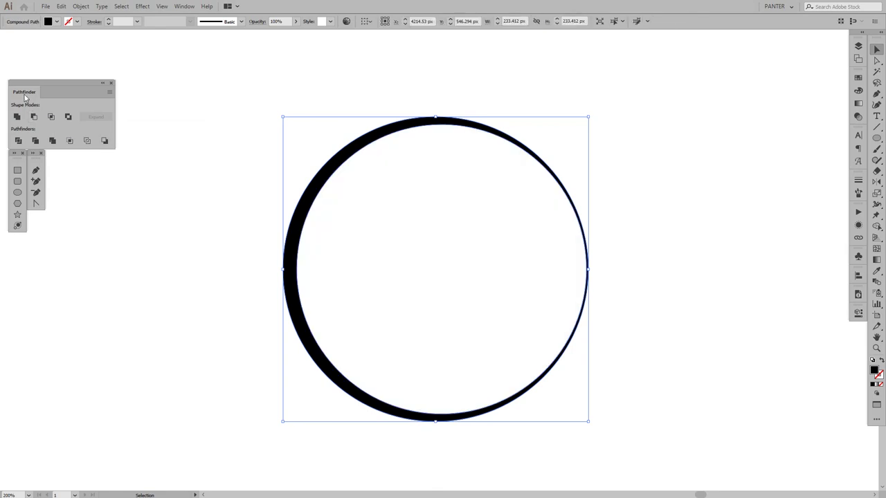
pyautogui.click(184, 6)
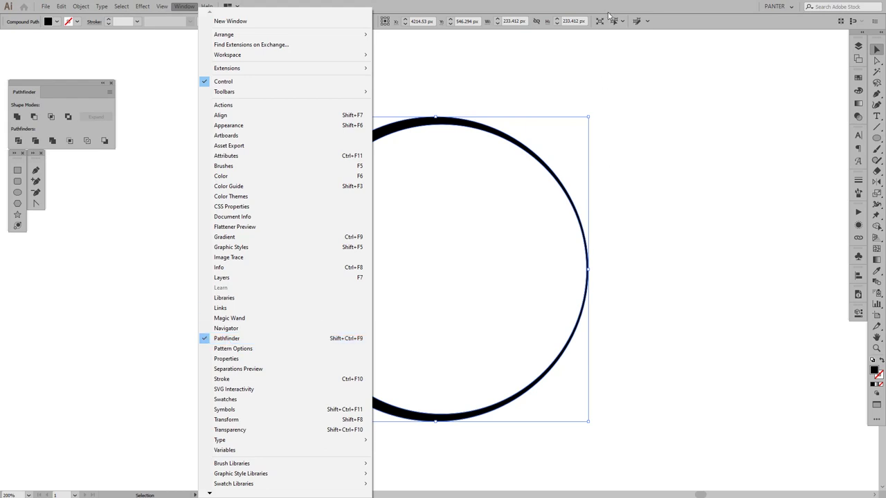
pyautogui.click(684, 16)
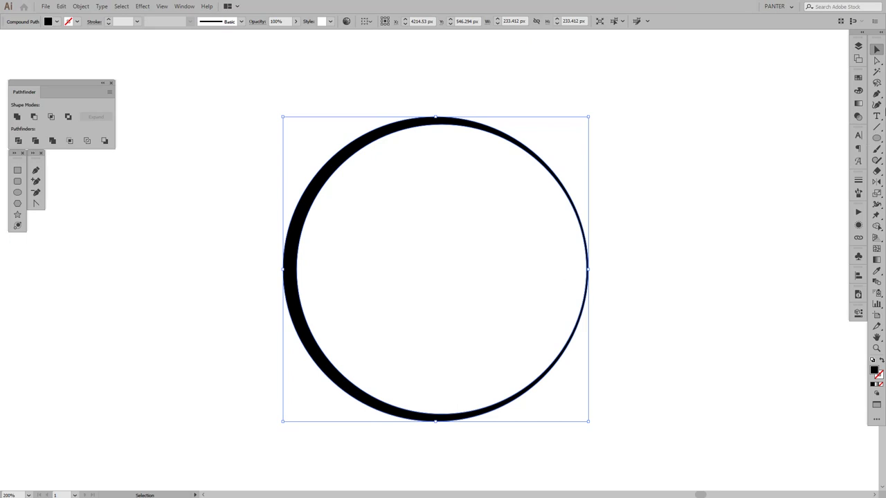
# Step: Draw a rectangle over the ring's lower half and subtract it with Minus Front
pyautogui.moveTo(876, 138); pyautogui.dragTo(819, 138)
pyautogui.moveTo(656, 446); pyautogui.dragTo(233, 269)
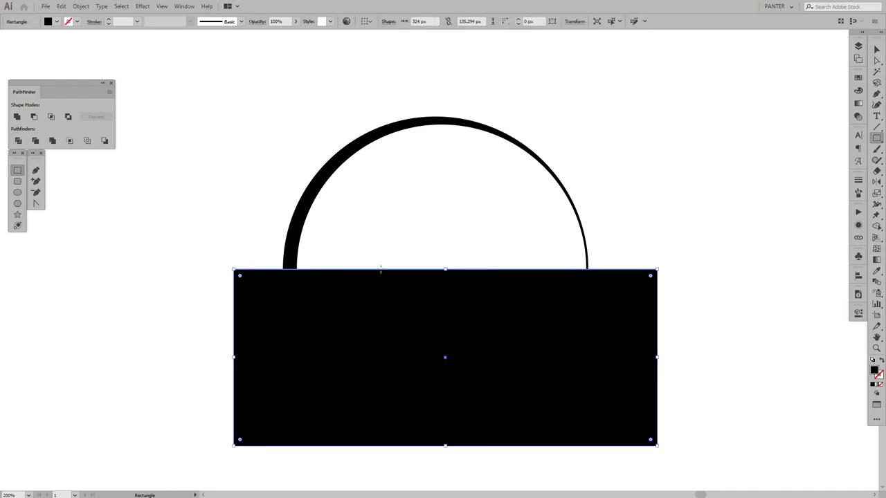
pyautogui.press('v')
pyautogui.moveTo(676, 211); pyautogui.dragTo(496, 313)
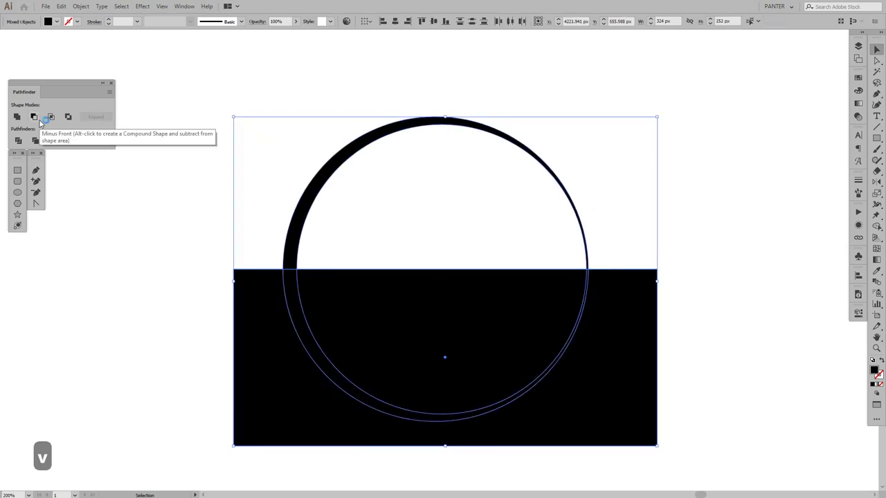
pyautogui.click(40, 122)
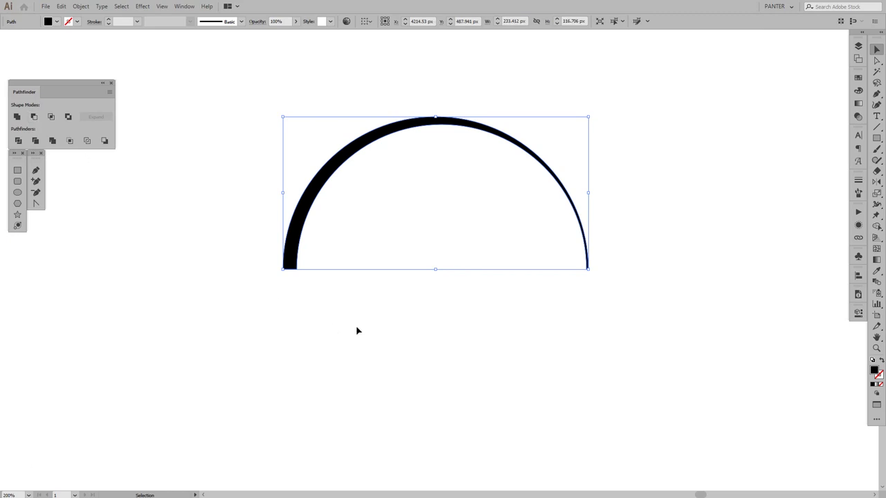
# Step: Reflect a copy of the top arc across the horizontal axis from its left end
pyautogui.click(484, 348)
pyautogui.moveTo(660, 363); pyautogui.dragTo(465, 143)
pyautogui.press('o')
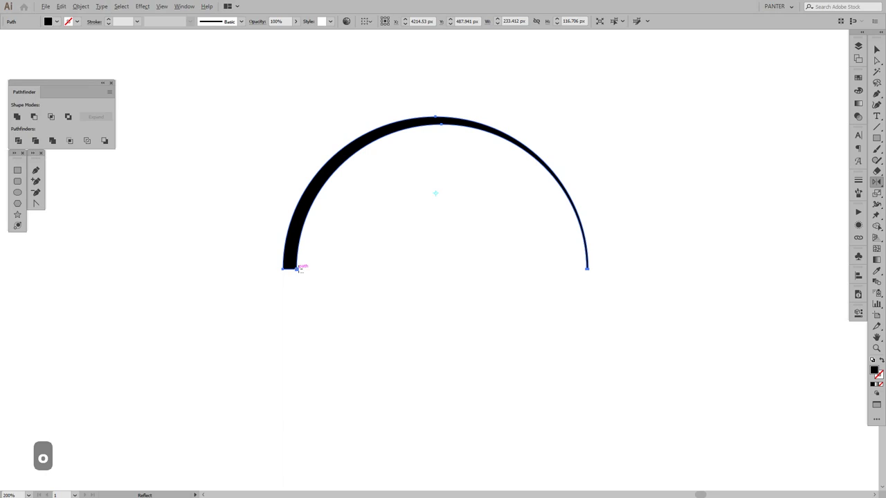
pyautogui.keyDown('alt'); pyautogui.click(296, 268); pyautogui.keyUp('alt')
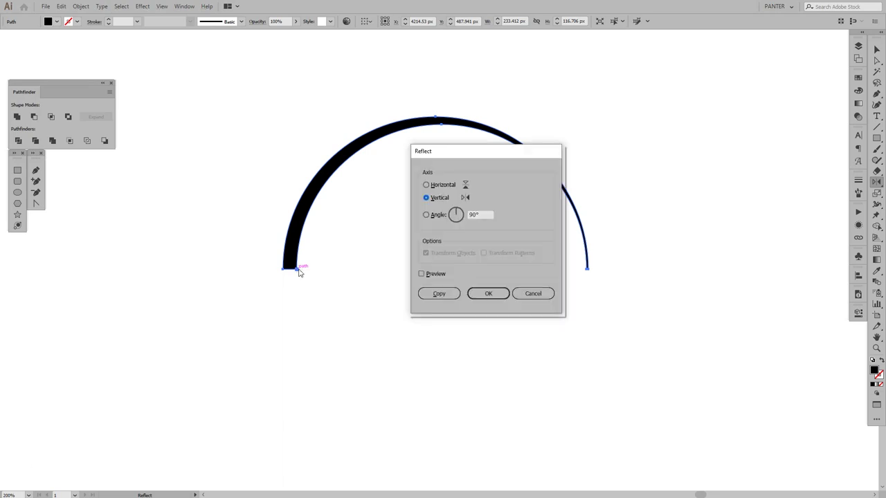
pyautogui.click(450, 186)
pyautogui.click(440, 293)
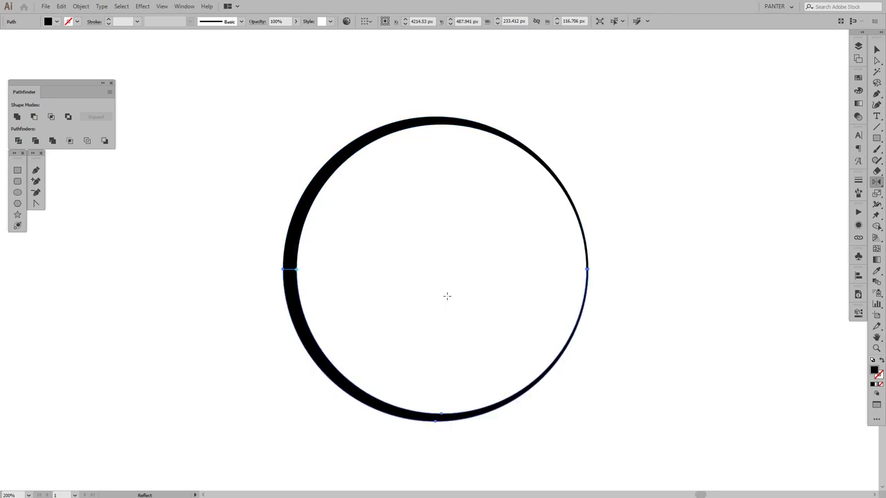
pyautogui.press('v')
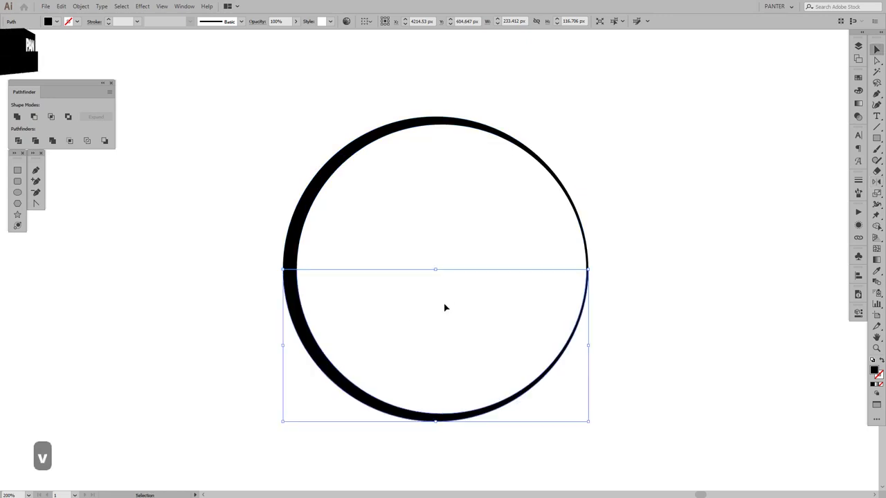
pyautogui.rightClick(445, 307)
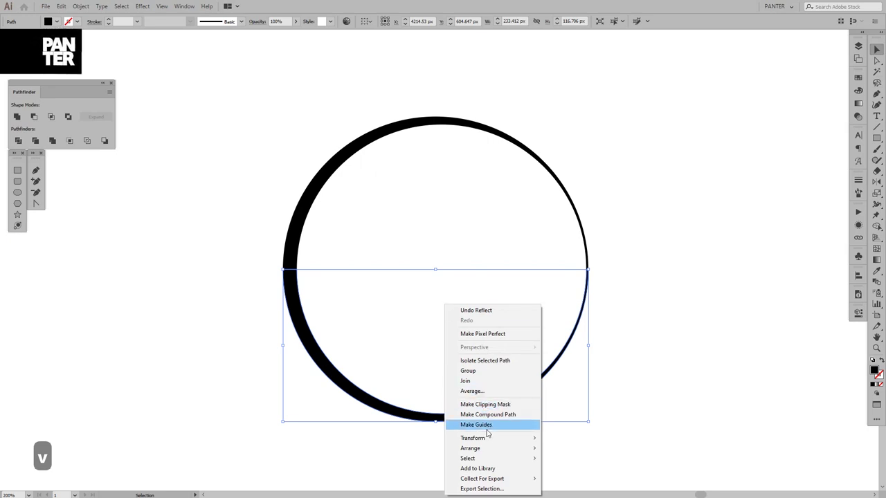
# Step: Reflect the lower half across the vertical axis so its thick end sits right
pyautogui.moveTo(484, 438)
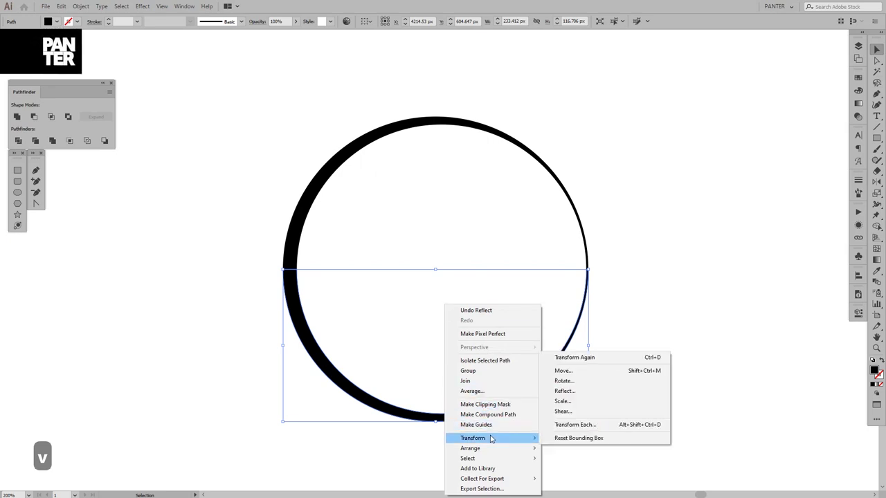
pyautogui.click(585, 392)
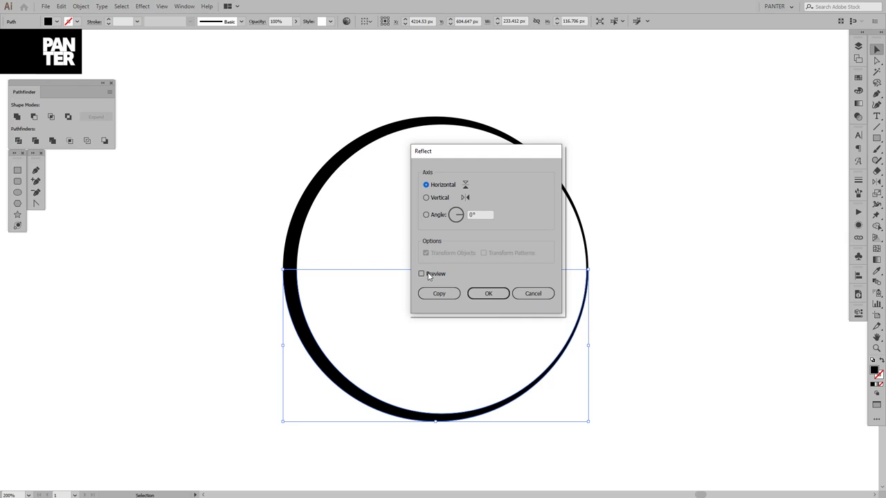
pyautogui.click(446, 200)
pyautogui.click(486, 294)
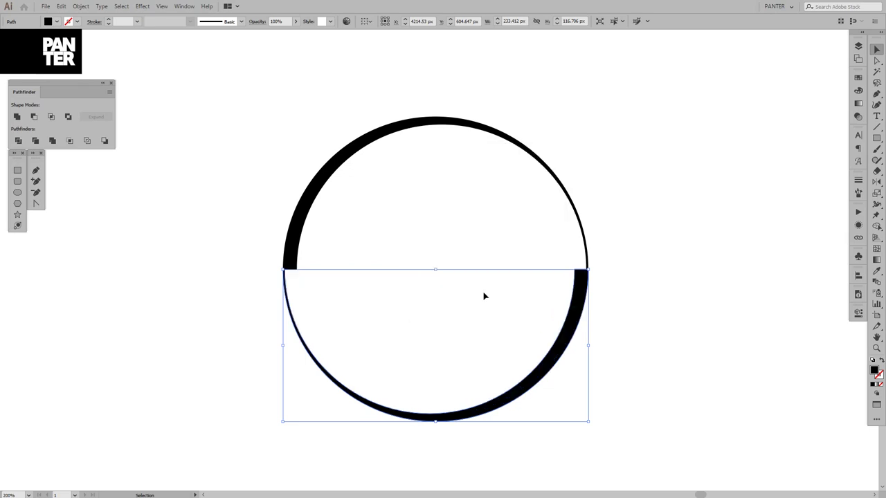
# Step: Select both halves and unite them into one compound path
pyautogui.press('v')
pyautogui.moveTo(672, 322); pyautogui.dragTo(284, 196)
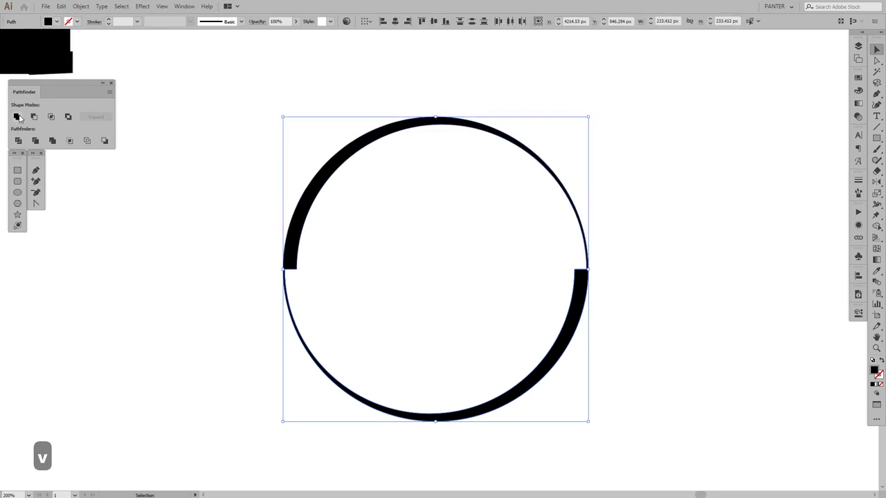
pyautogui.click(17, 117)
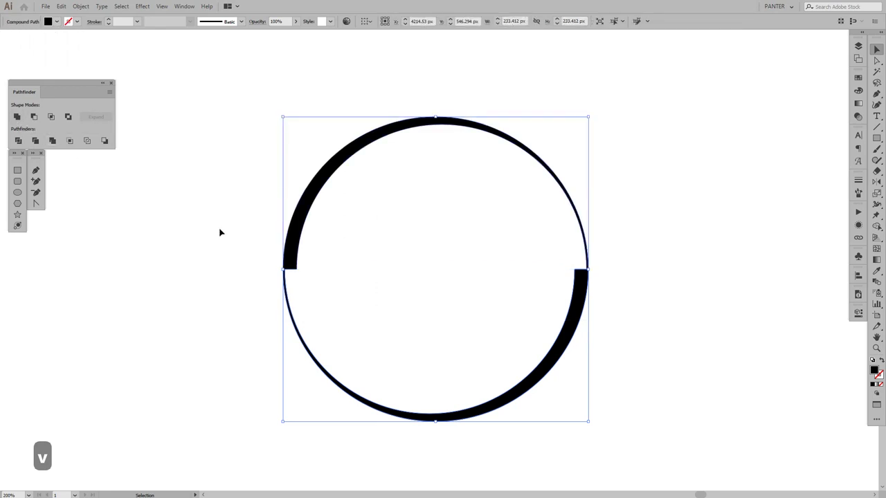
pyautogui.press('a')
pyautogui.press('q')
pyautogui.press('a')
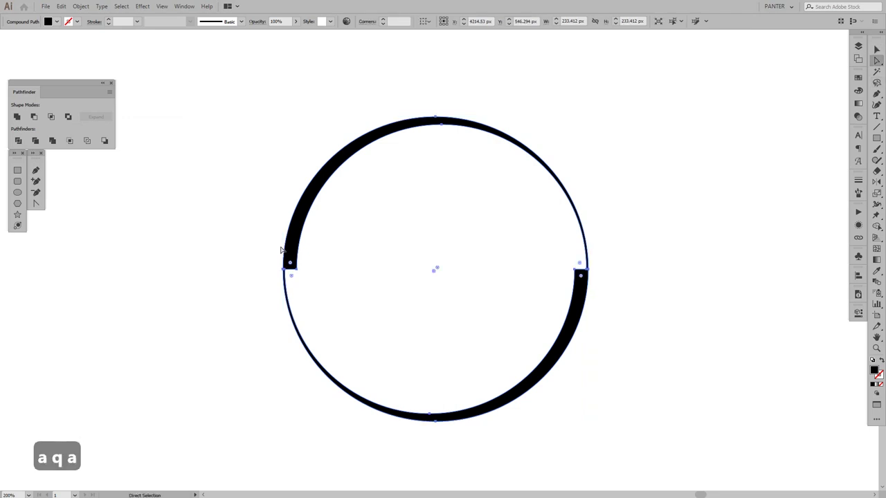
# Step: Pick out the right and left junction anchors where the ring halves meet
pyautogui.click(873, 62)
pyautogui.scroll(1, 569, 273)
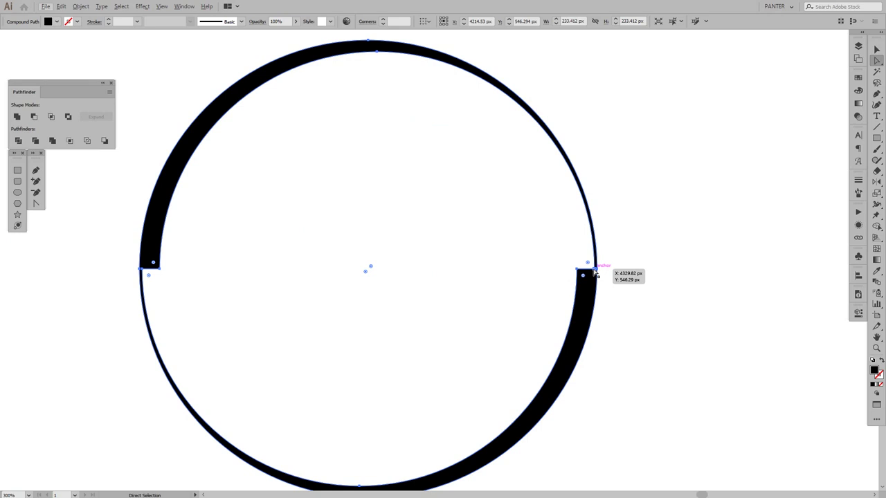
pyautogui.click(593, 270)
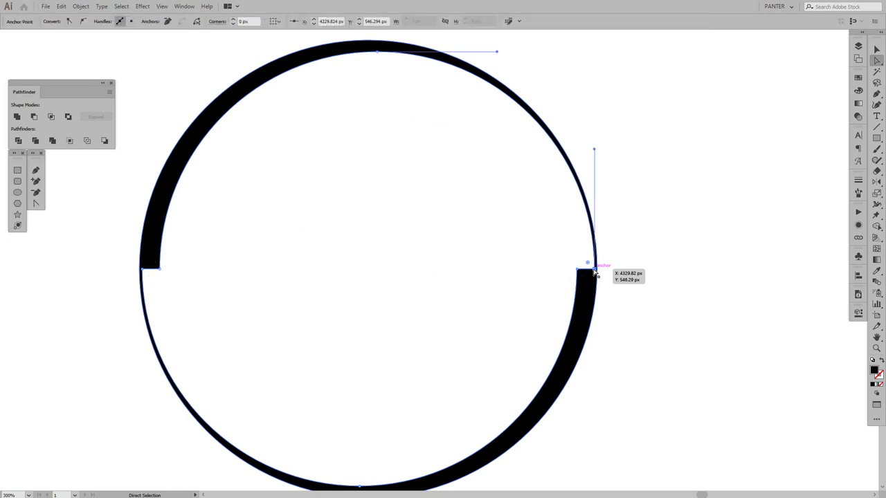
pyautogui.click(143, 270)
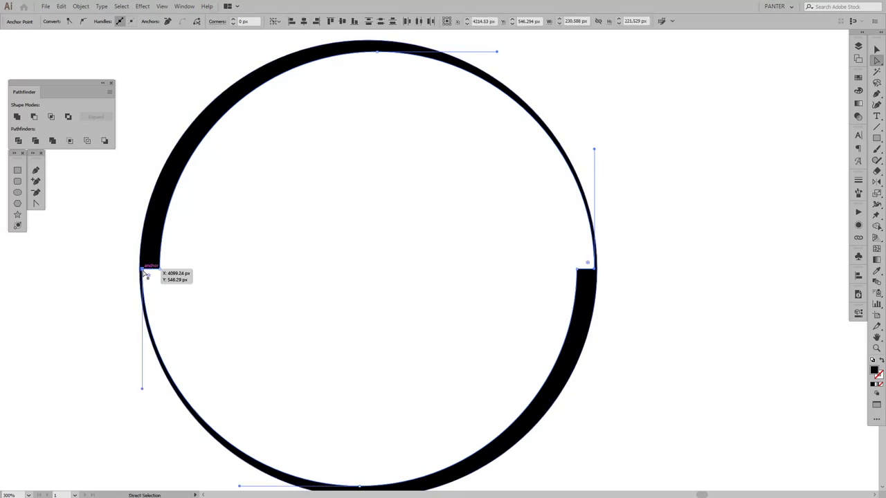
pyautogui.click(475, 301)
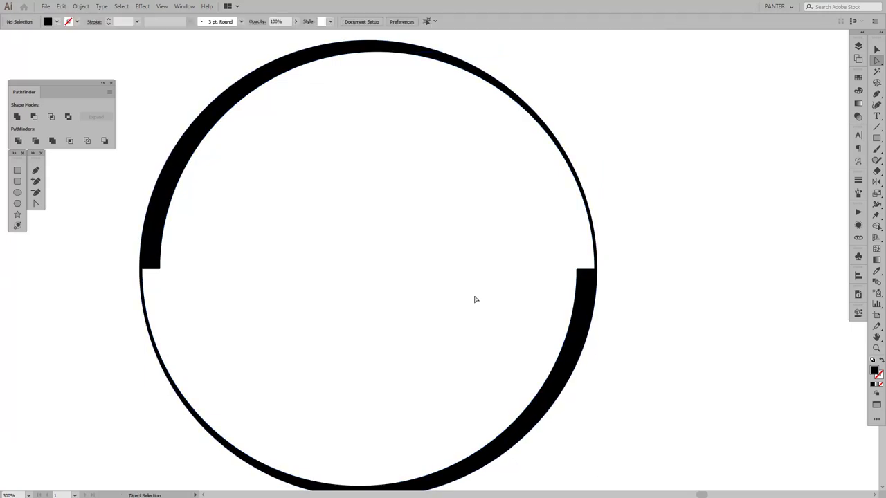
pyautogui.click(593, 274)
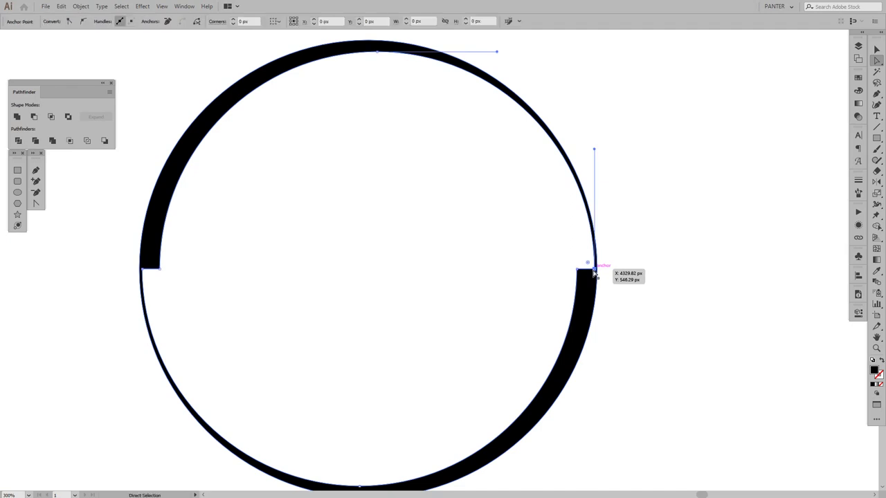
pyautogui.click(161, 270)
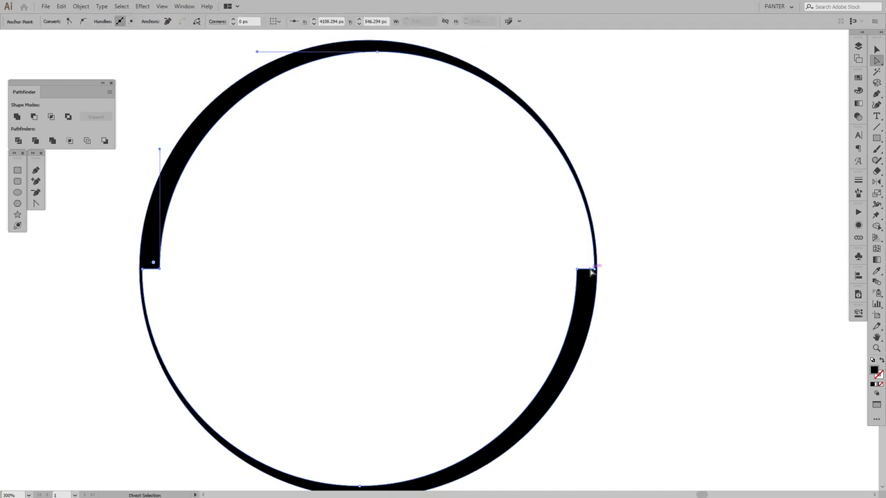
pyautogui.moveTo(592, 272); pyautogui.dragTo(574, 273)
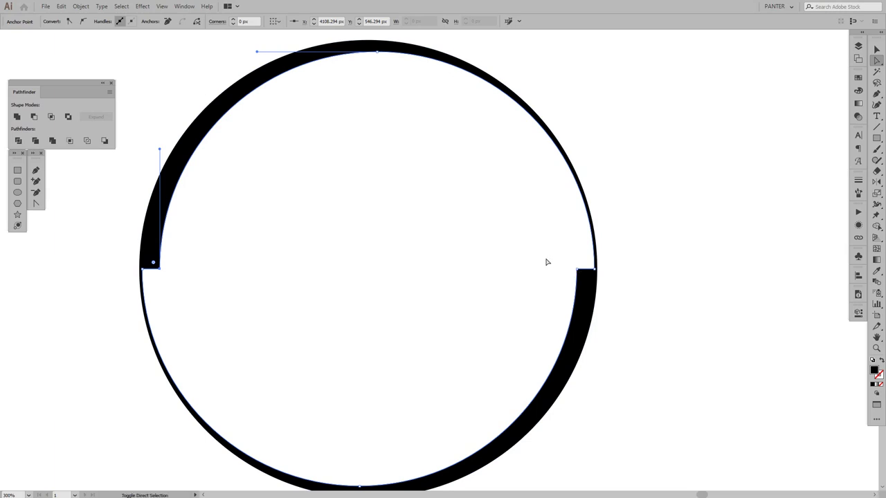
pyautogui.moveTo(526, 241); pyautogui.dragTo(646, 283)
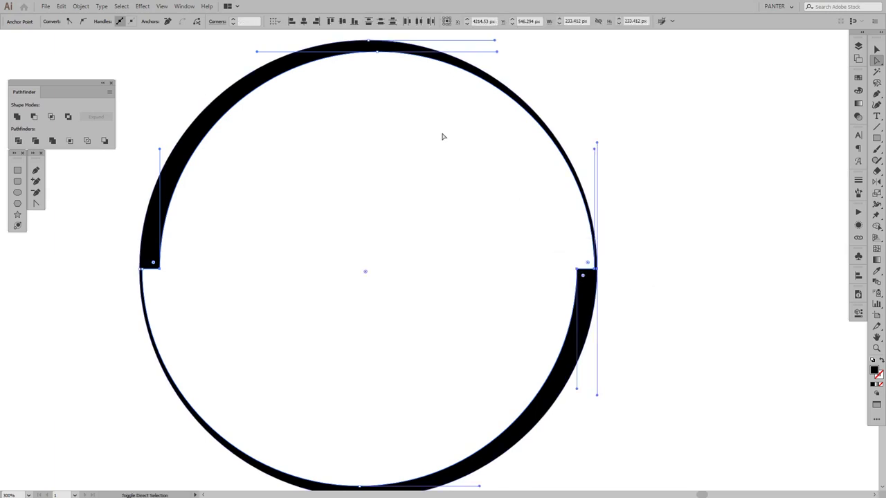
pyautogui.click(373, 216)
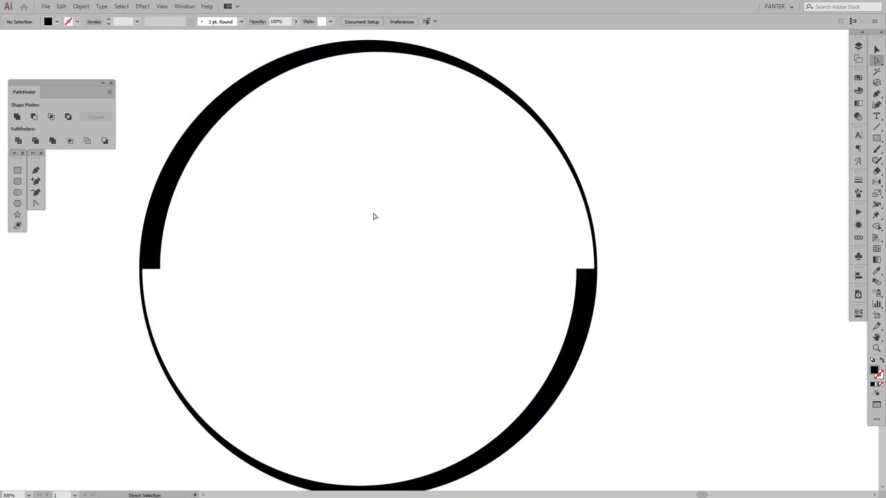
# Step: Round both inner corners to about 8.69 px radius
pyautogui.click(145, 272)
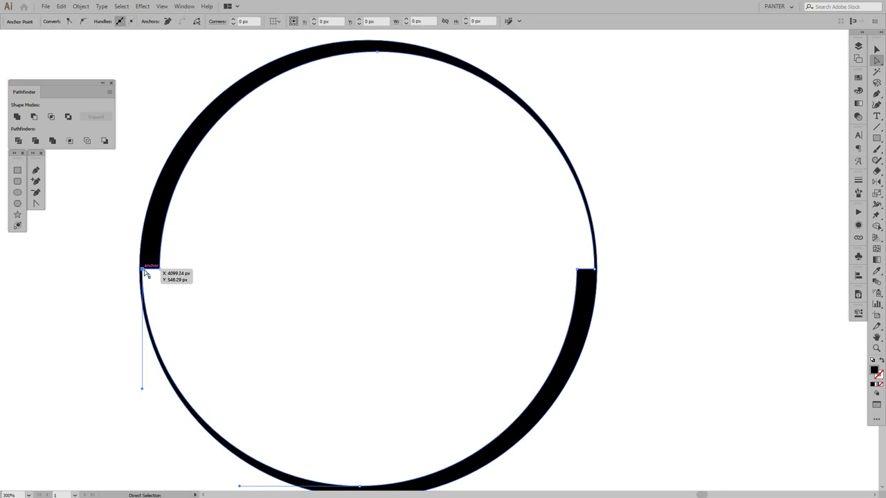
pyautogui.keyDown('shift'); pyautogui.click(593, 270); pyautogui.keyUp('shift')
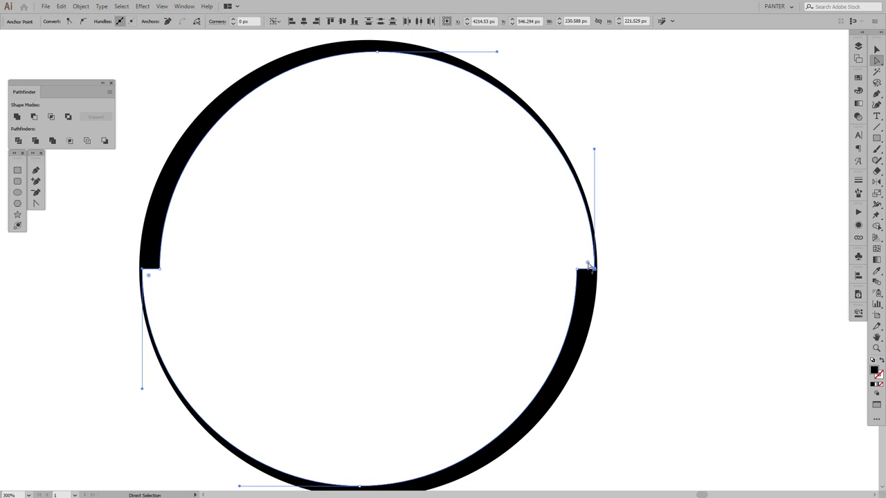
pyautogui.keyDown('shift'); pyautogui.click(143, 270); pyautogui.keyUp('shift')
pyautogui.moveTo(587, 265); pyautogui.dragTo(533, 191)
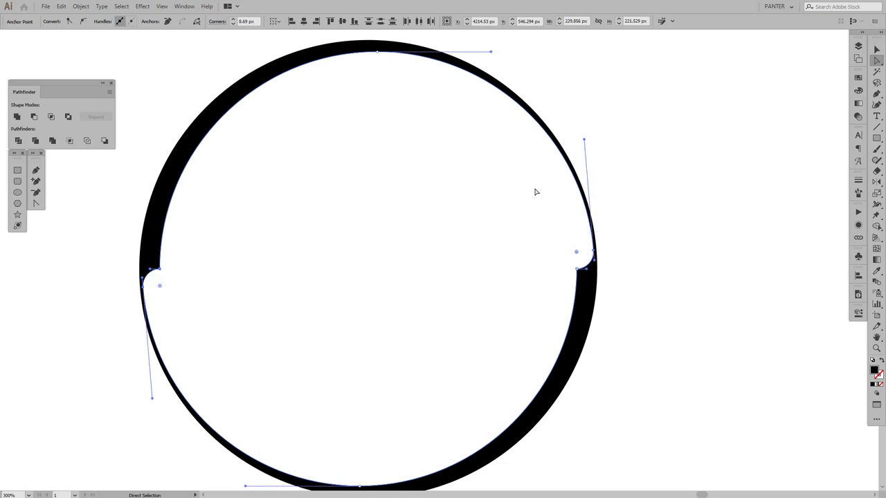
pyautogui.click(702, 254)
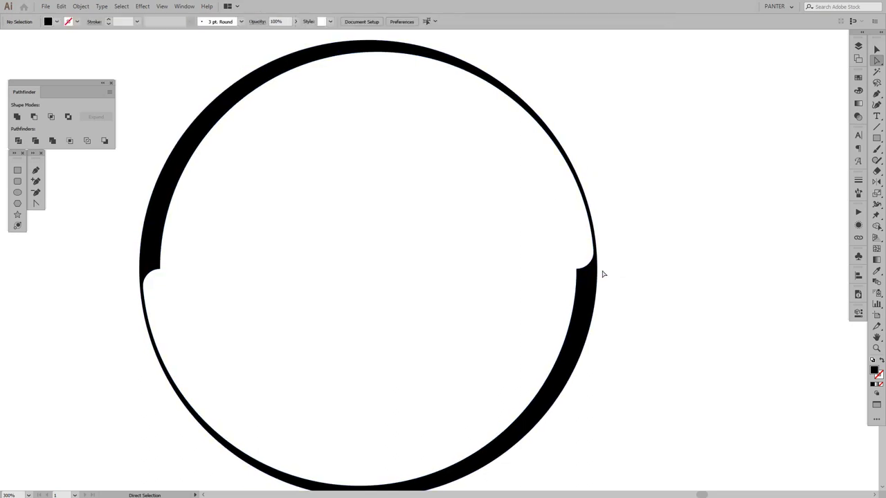
pyautogui.press('v')
pyautogui.scroll(-1, 642, 276)
pyautogui.moveTo(642, 279)
pyautogui.mouseDown()
pyautogui.moveTo(622, 269)
pyautogui.moveTo(635, 276)
pyautogui.mouseUp()
# Step: Add a Transform effect to the ring with preview, 36 copies and 92% scale both ways
pyautogui.hotkey('ctrl', 'a')
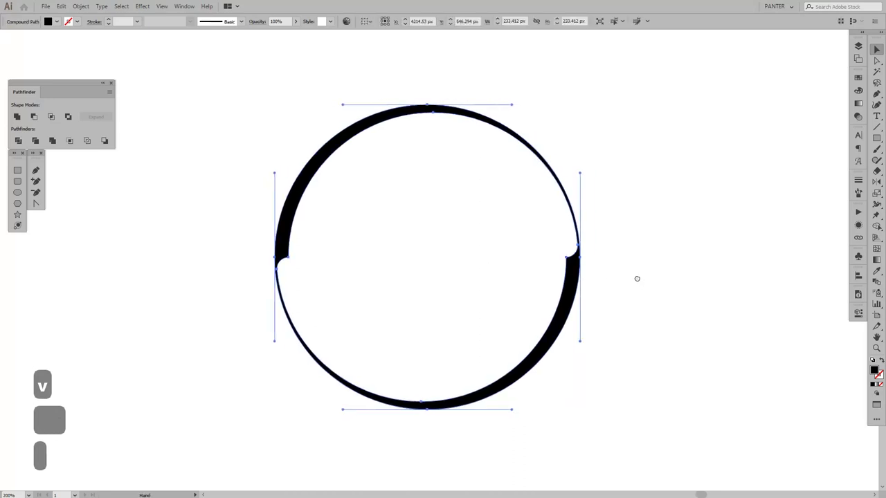
pyautogui.click(142, 6)
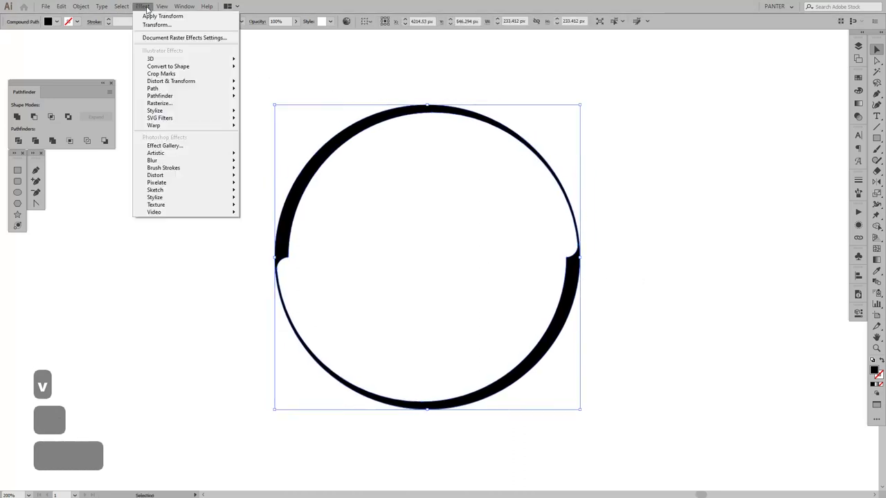
pyautogui.moveTo(200, 81)
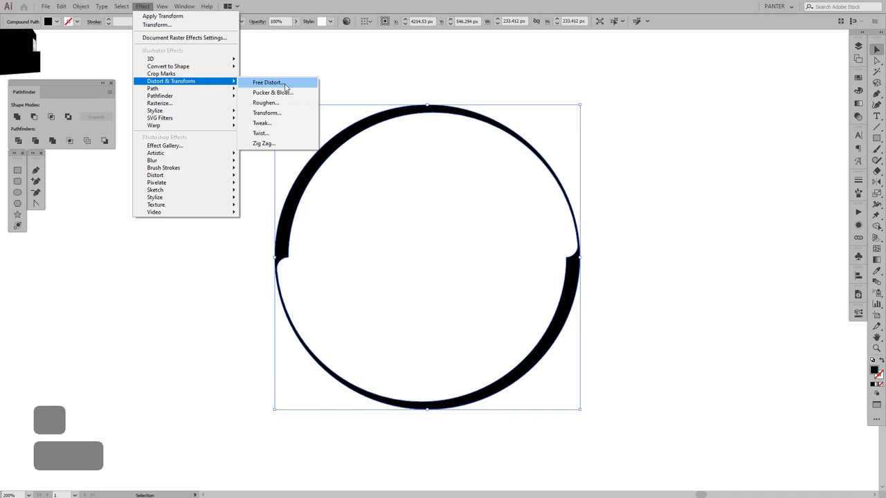
pyautogui.click(279, 120)
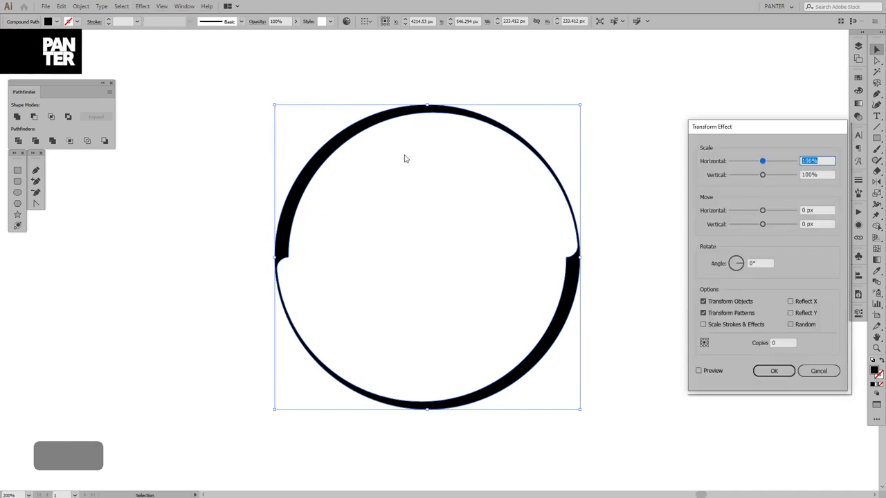
pyautogui.click(698, 370)
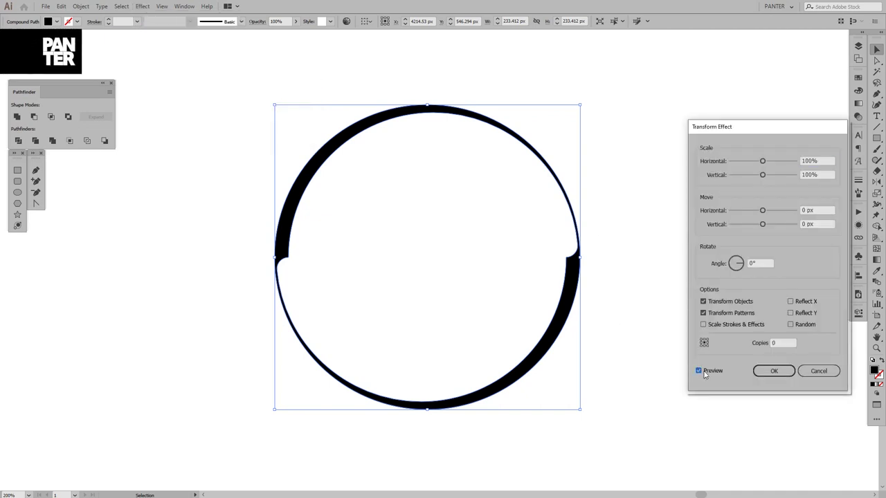
pyautogui.doubleClick(790, 343)
pyautogui.write('13')
pyautogui.click(826, 160)
pyautogui.press('Down')
pyautogui.press('Down')
pyautogui.press('Down')
pyautogui.press('Down')
pyautogui.press('Down')
pyautogui.press('Down')
pyautogui.press('Down')
pyautogui.press('Down')
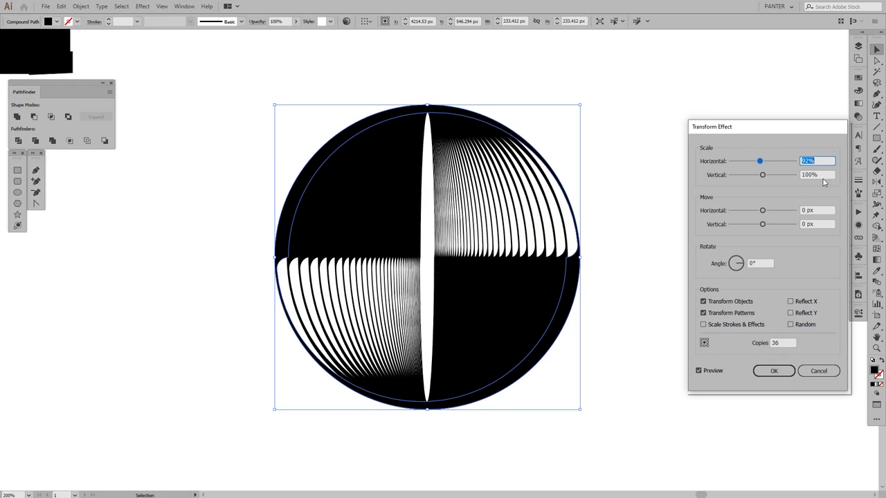
pyautogui.click(822, 176)
pyautogui.press('Down')
pyautogui.press('Down')
pyautogui.press('Down')
pyautogui.press('Down')
pyautogui.press('Down')
pyautogui.press('Down')
pyautogui.press('Down')
pyautogui.press('Down')
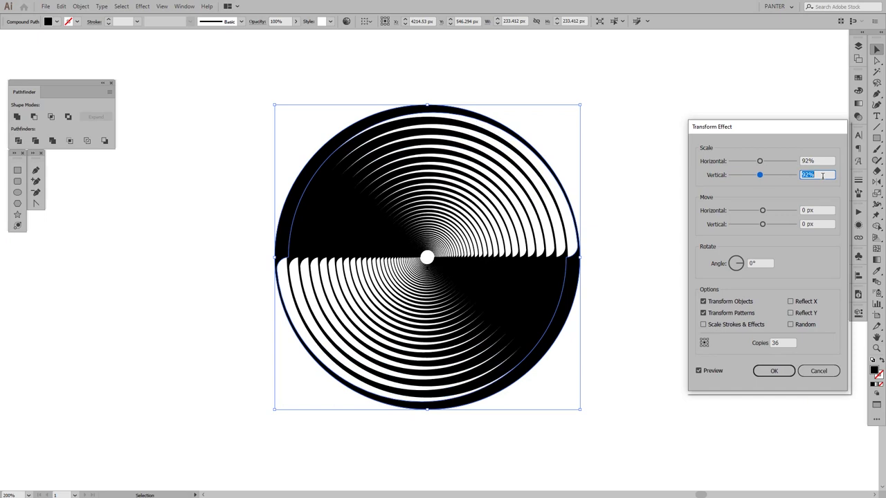
# Step: Tune the rotation angle to twist the copies into a spiral and apply the effect
pyautogui.click(757, 263)
pyautogui.press('Up')
pyautogui.press('Up')
pyautogui.press('Up')
pyautogui.press('Up')
pyautogui.press('Up')
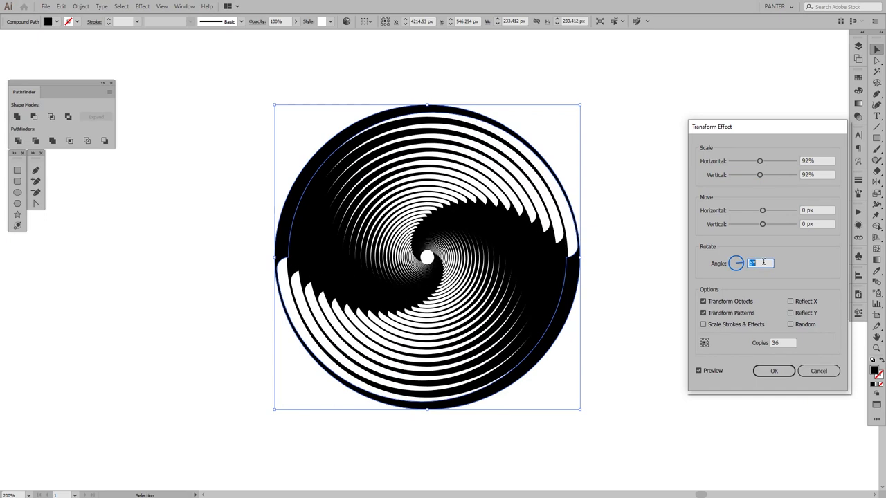
pyautogui.press('Up')
pyautogui.press('Up')
pyautogui.press('Up')
pyautogui.press('Up')
pyautogui.press('Up')
pyautogui.press('Up')
pyautogui.press('Up')
pyautogui.press('Up')
pyautogui.press('Up')
pyautogui.press('Up')
pyautogui.press('Up')
pyautogui.press('Up')
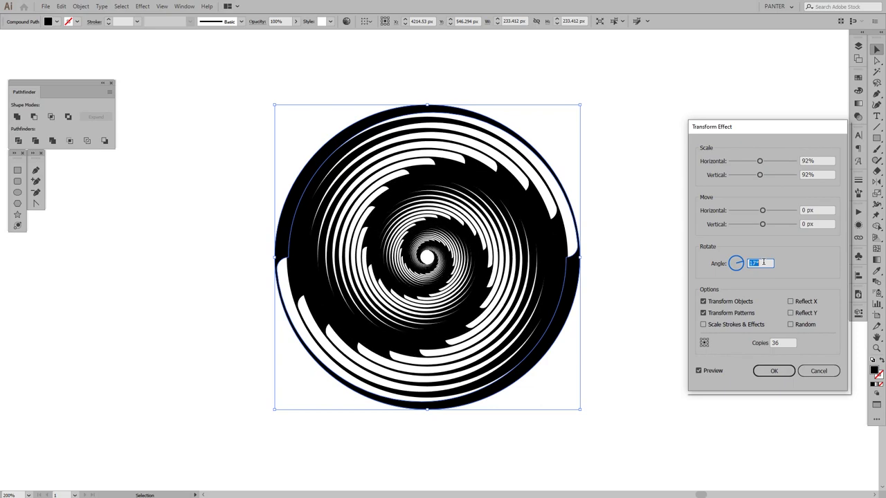
pyautogui.press('Up')
pyautogui.press('Down')
pyautogui.press('Down')
pyautogui.press('Down')
pyautogui.press('Down')
pyautogui.press('Down')
pyautogui.press('Down')
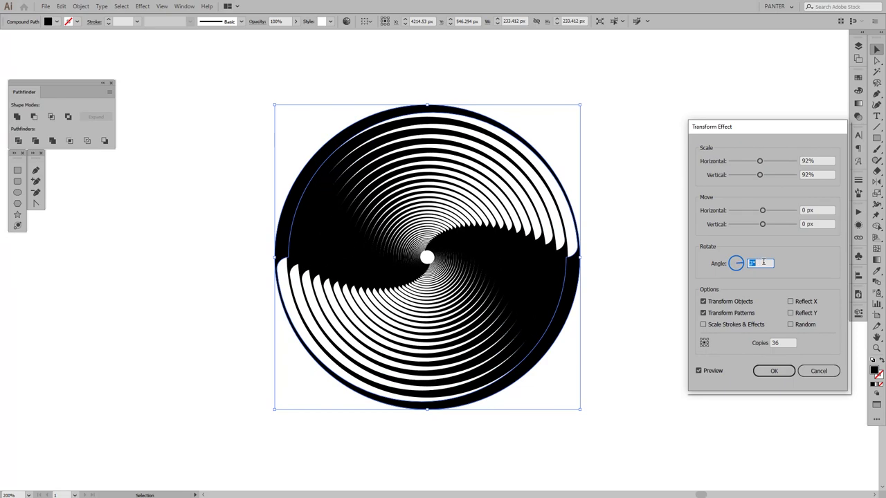
pyautogui.press('Down')
pyautogui.press('Down')
pyautogui.press('Down')
pyautogui.press('Down')
pyautogui.press('Down')
pyautogui.press('Down')
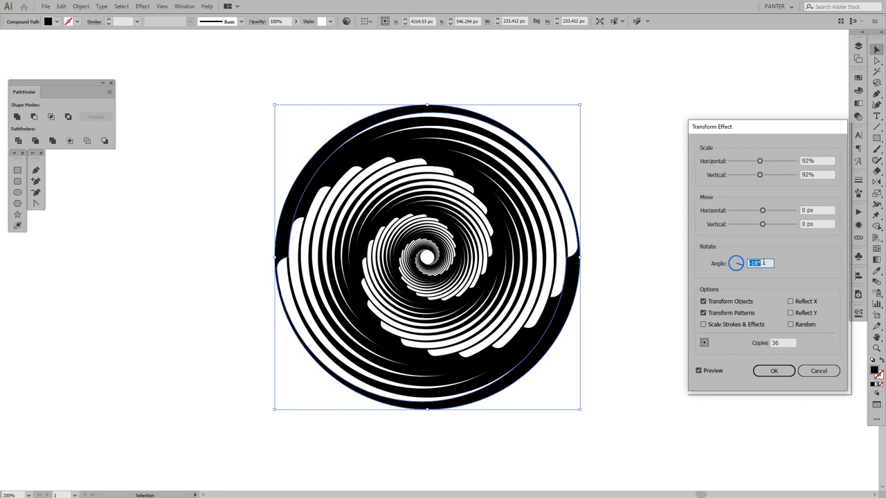
pyautogui.click(776, 372)
pyautogui.click(662, 237)
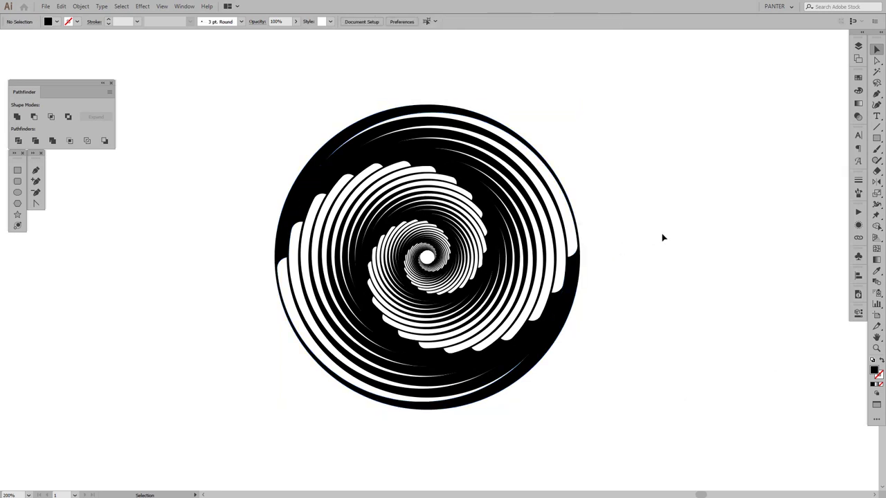